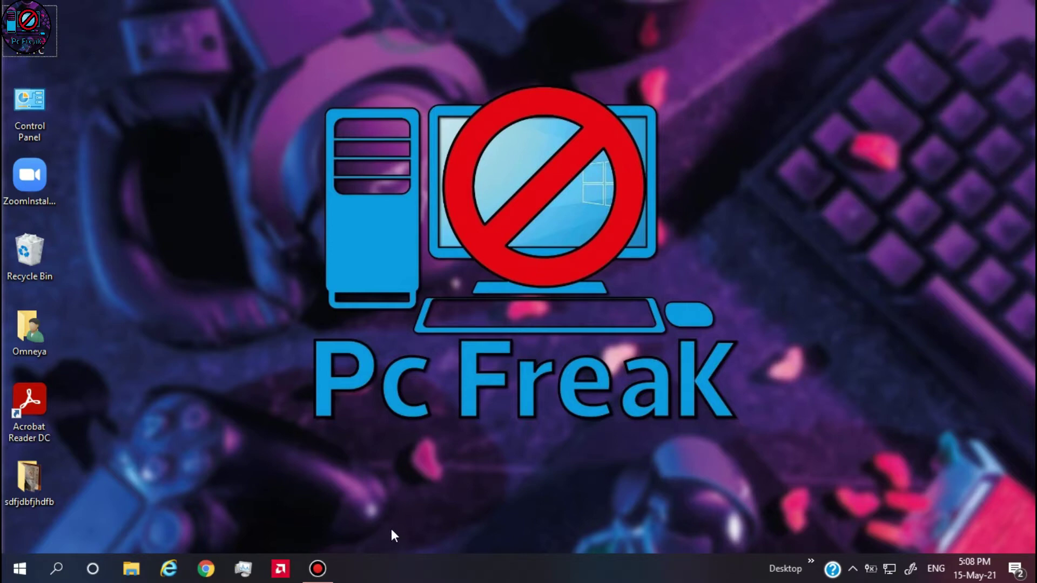
Open the GTA San Andreas folder on PC freak (D:) and pick the gta_sa application.
click(134, 570)
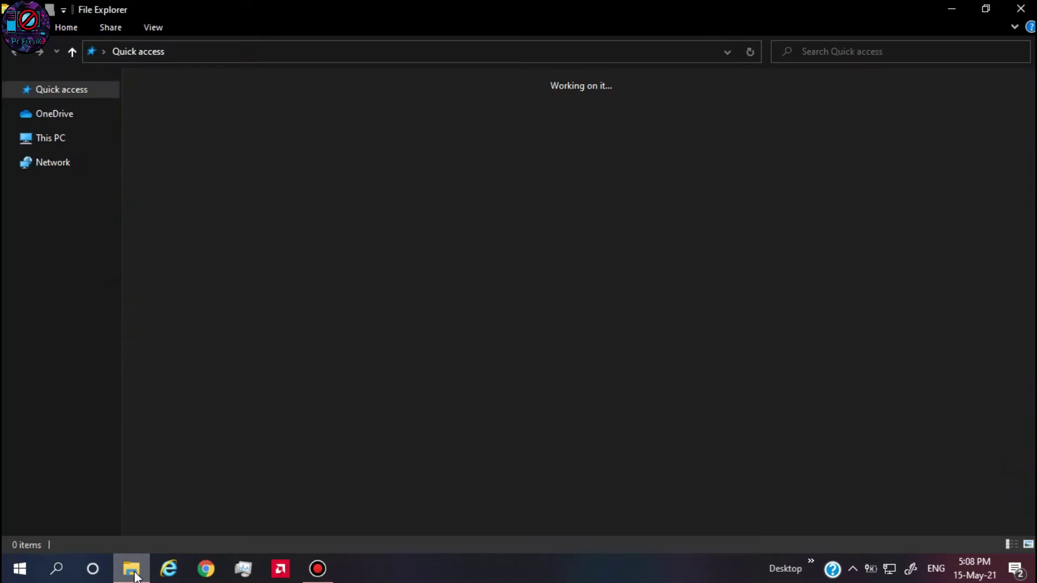
click(66, 303)
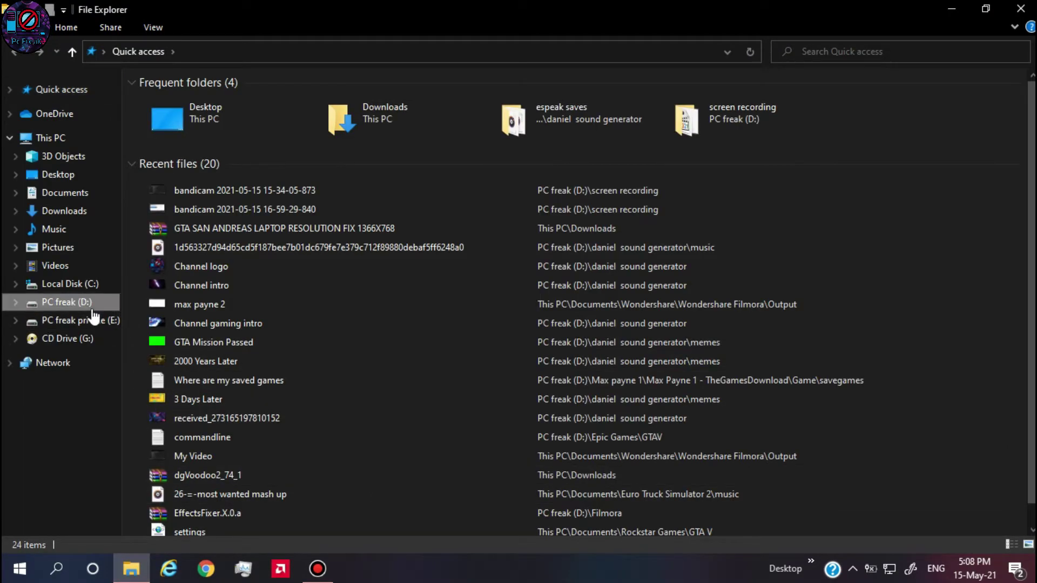
double_click(316, 251)
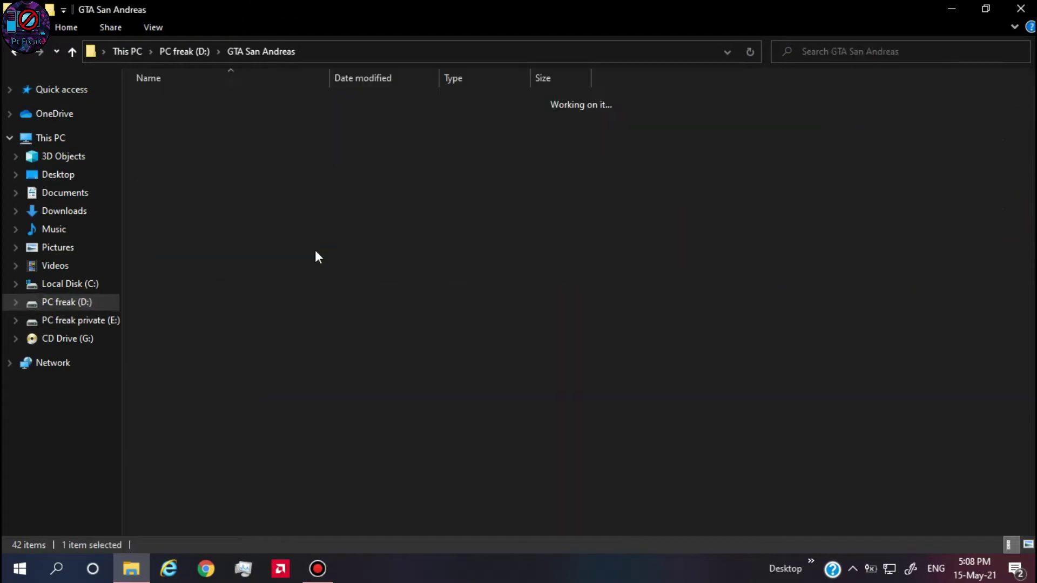
double_click(240, 260)
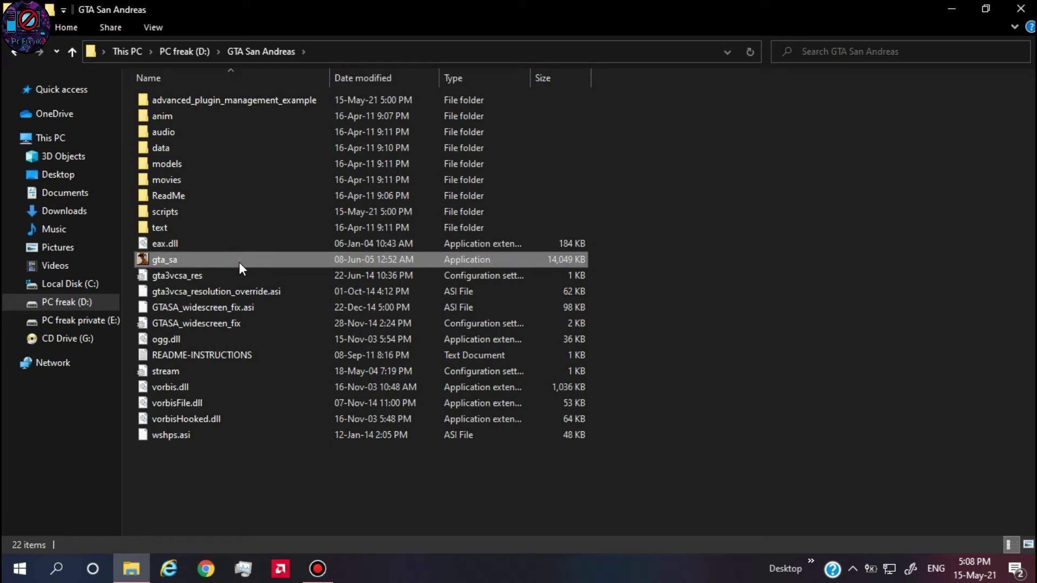
Apply Windows XP (Service Pack 2) compatibility and reduced color mode to gta_sa's properties.
right_click(263, 282)
click(272, 543)
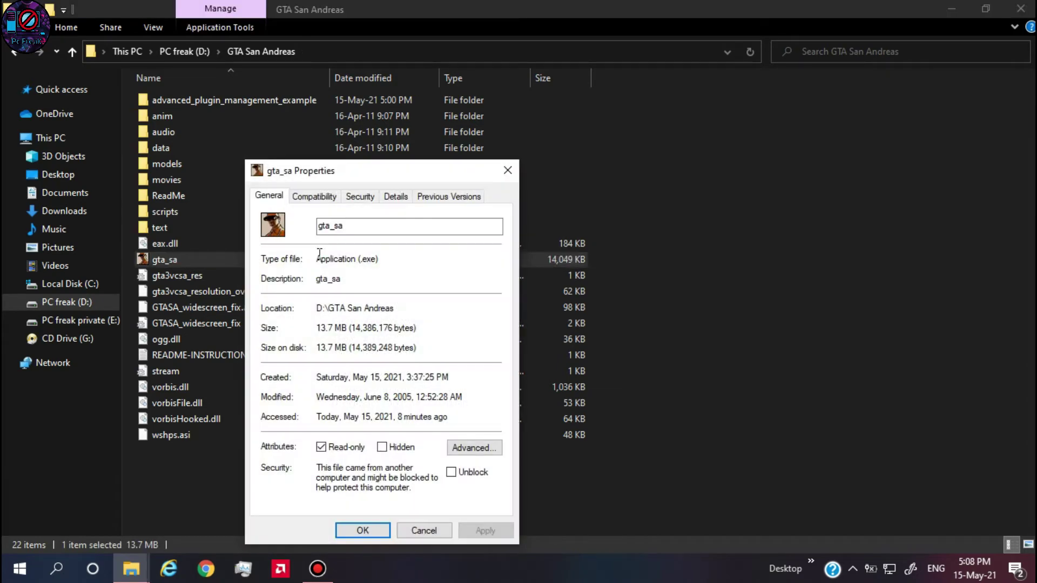
click(313, 196)
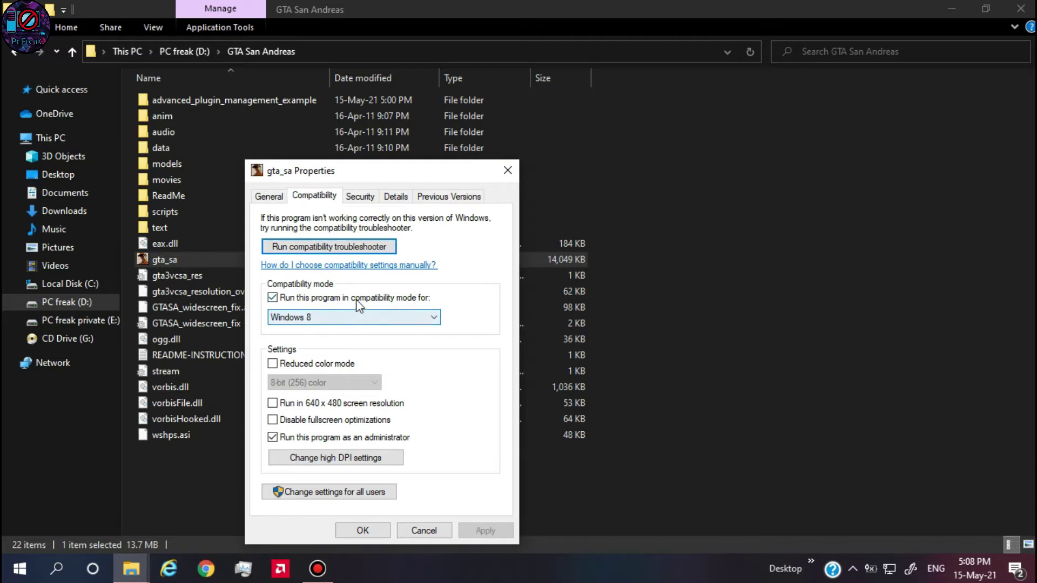
click(354, 317)
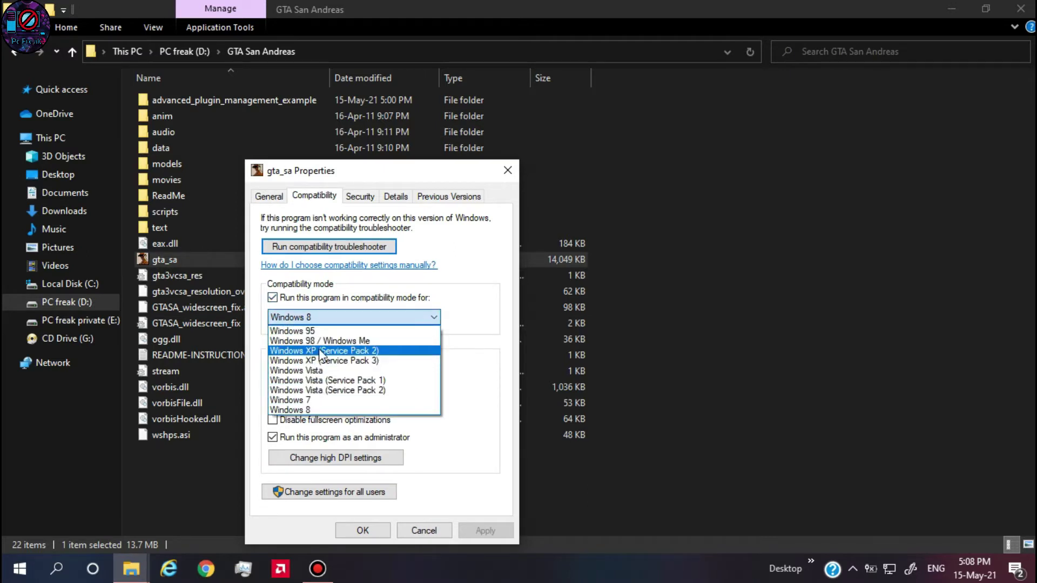
click(319, 351)
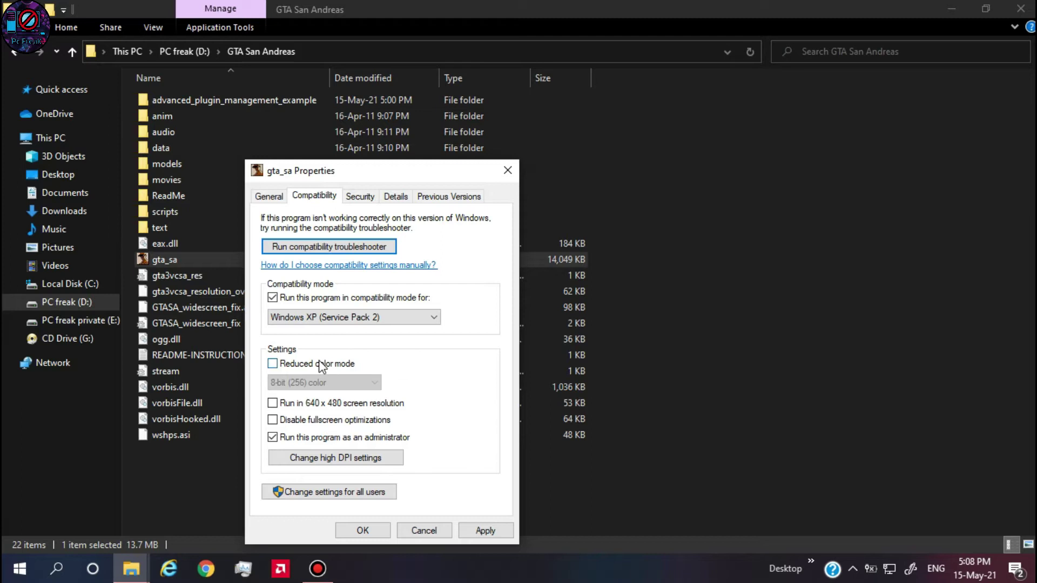
click(322, 364)
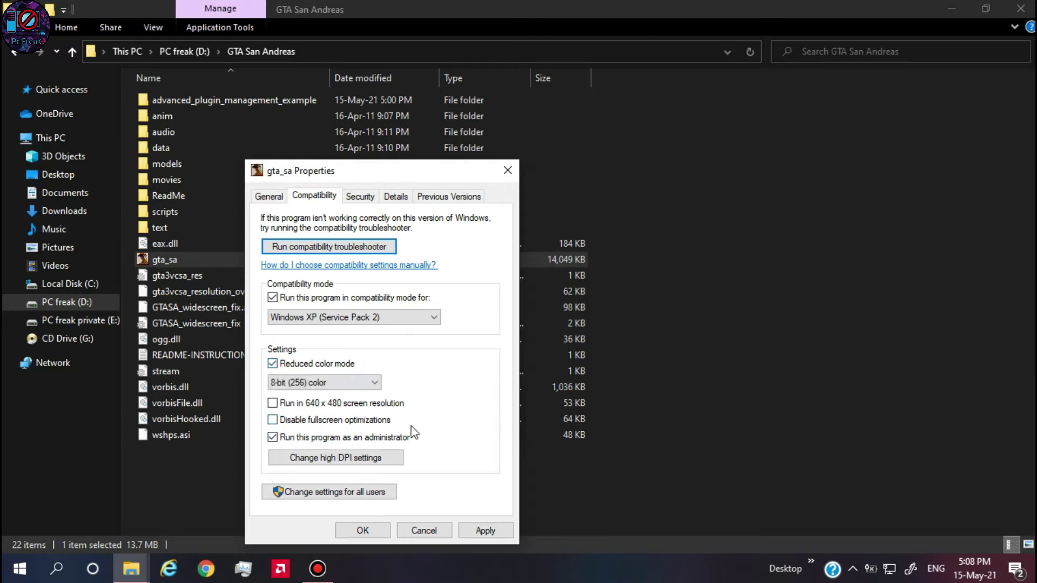
click(485, 531)
click(363, 530)
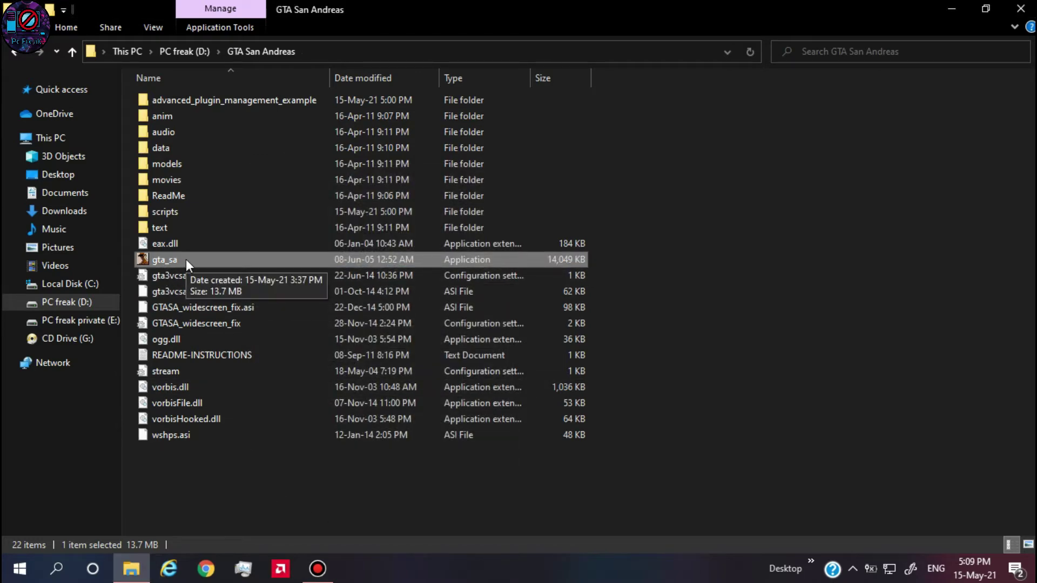
Start gta_sa from its folder, then return to the File Explorer window.
right_click(179, 258)
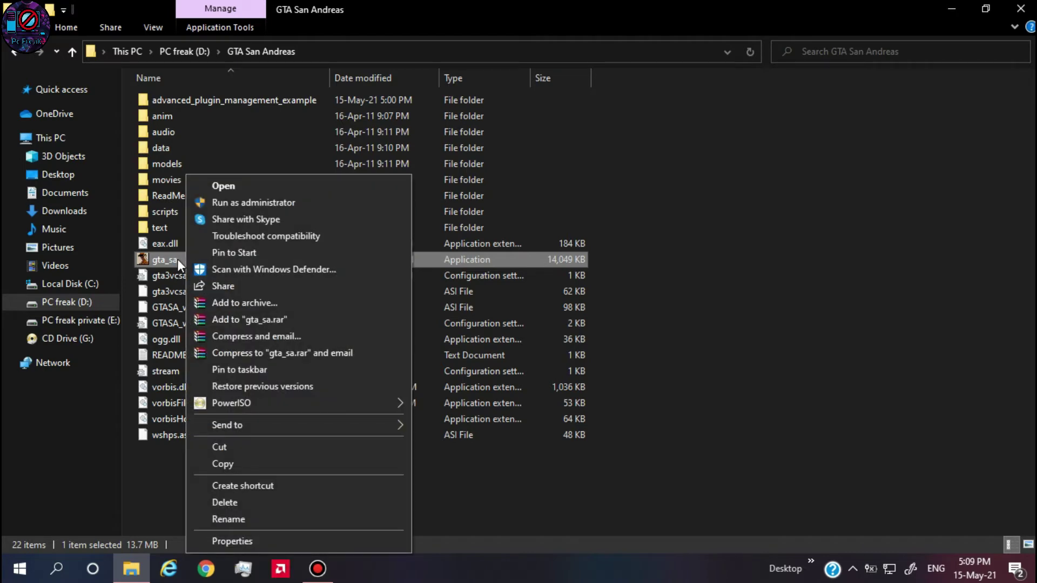
click(178, 258)
double_click(169, 260)
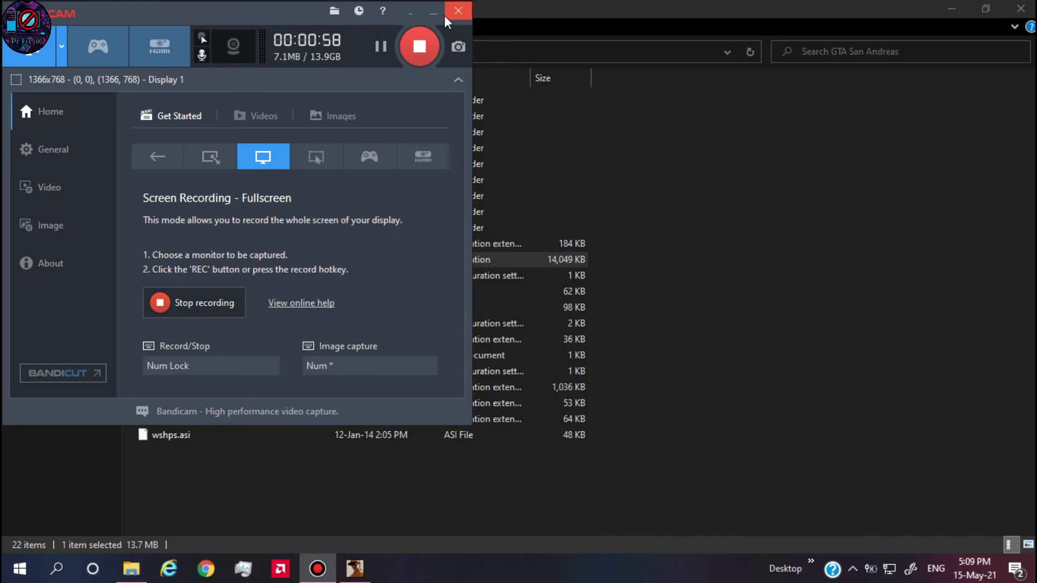
click(410, 11)
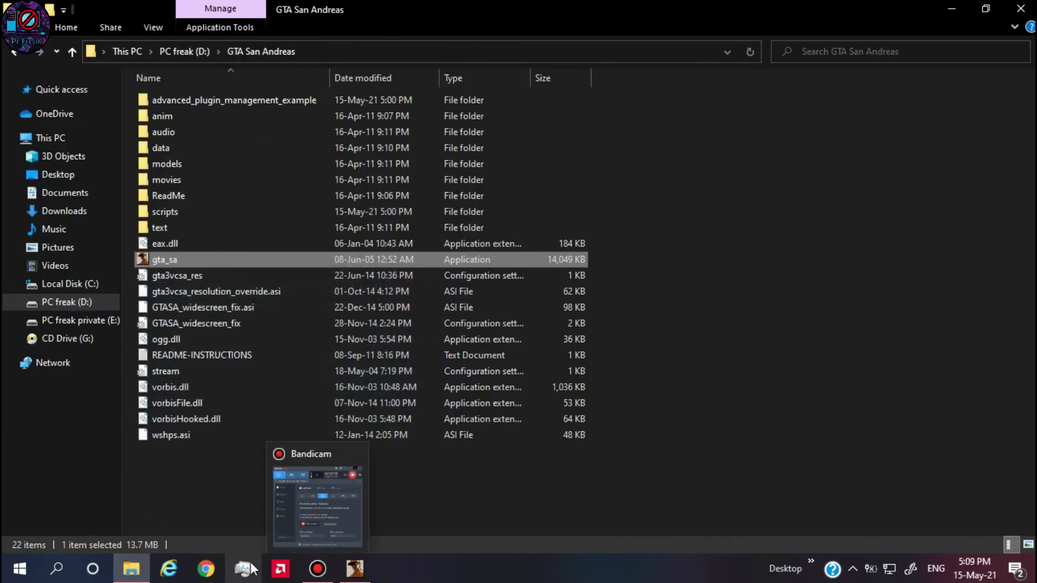
Restrict gta_sa.exe's processor affinity to CPU 1 only in Task Manager's Details list.
click(242, 567)
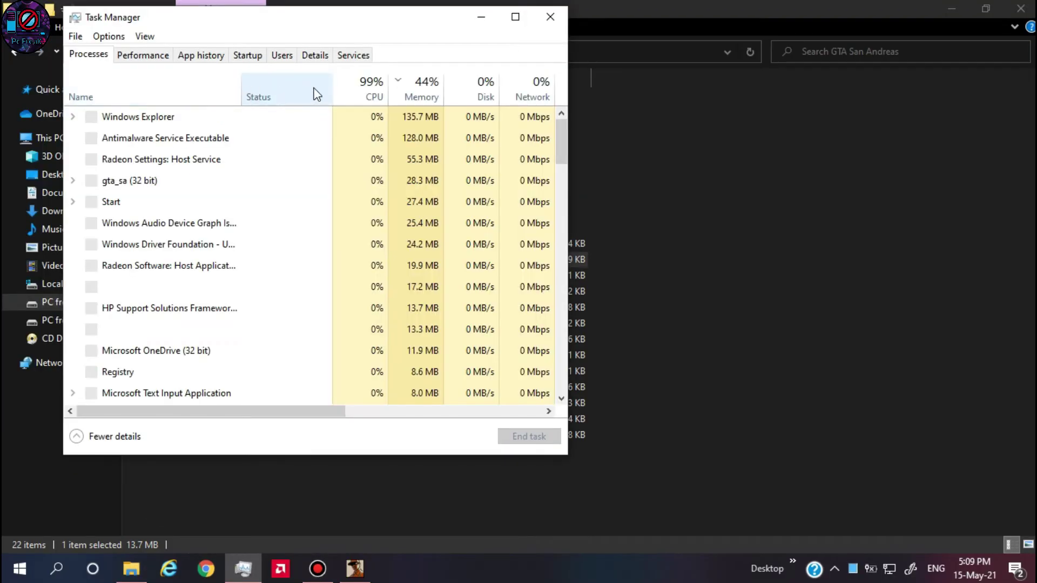
click(314, 55)
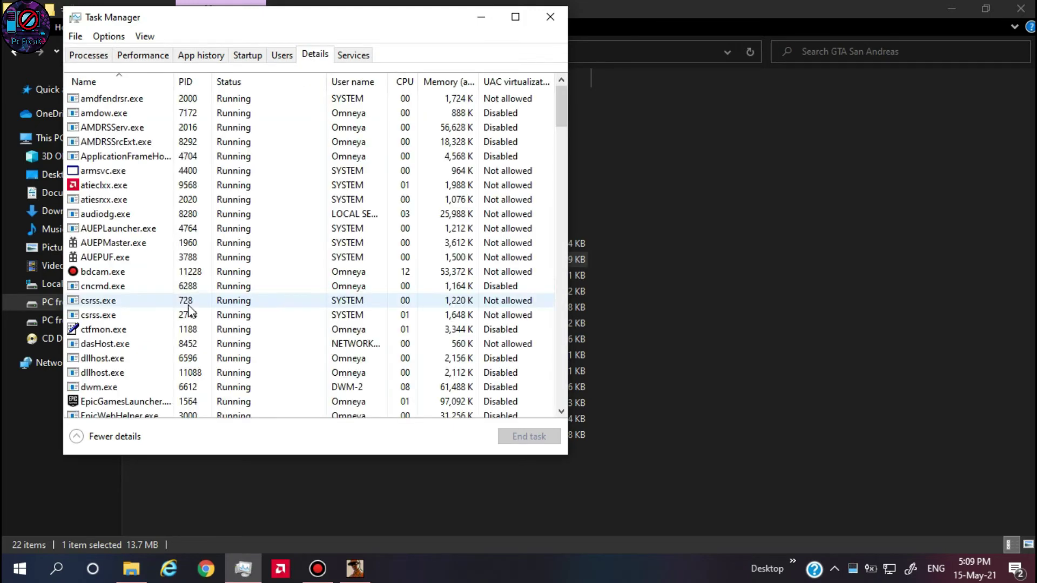
scroll(167, 321, down, 2)
scroll(166, 321, down, 2)
scroll(167, 320, down, 1)
click(129, 343)
right_click(130, 344)
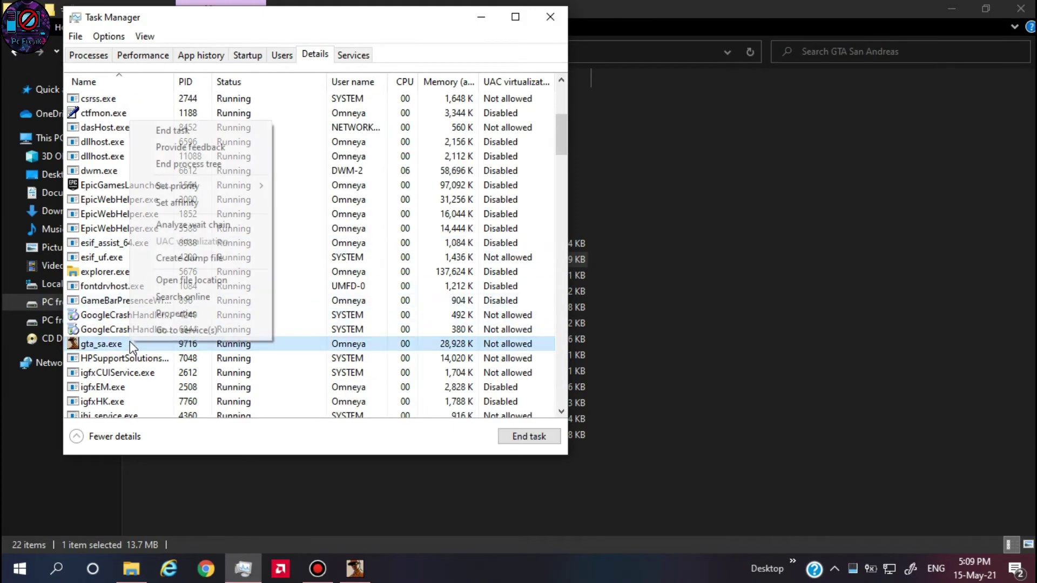
click(200, 205)
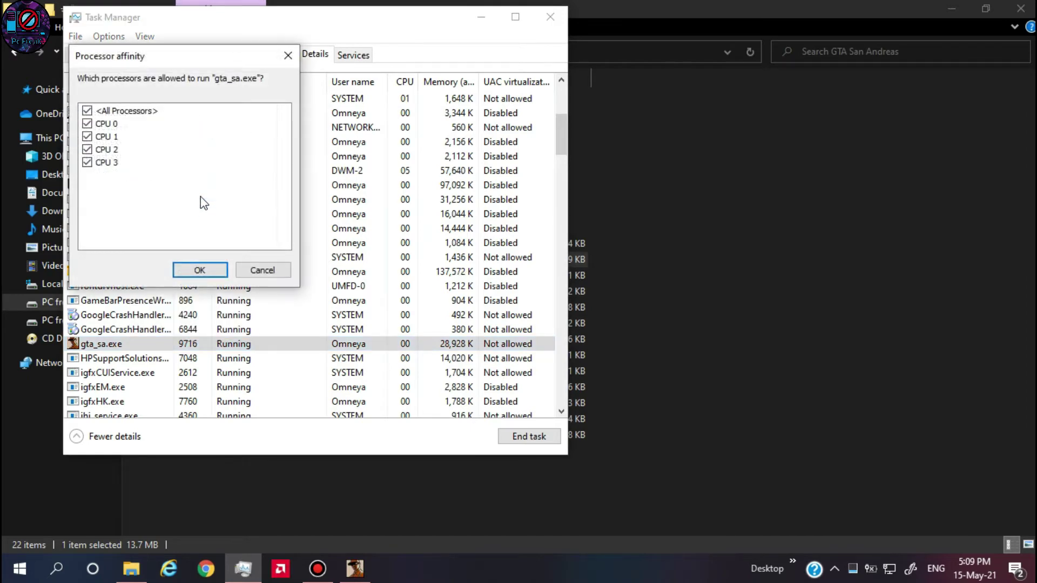
click(88, 111)
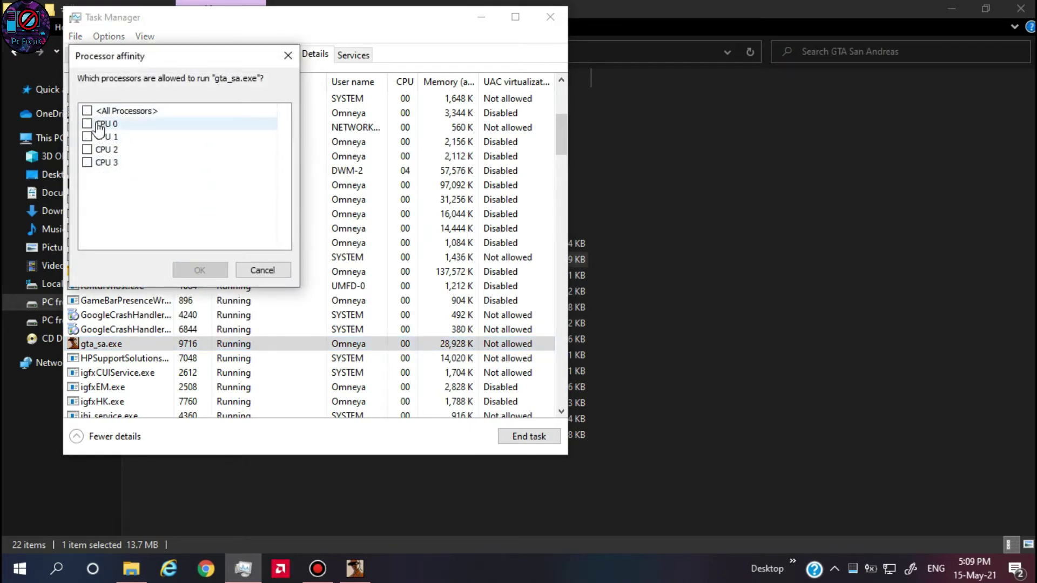
click(87, 137)
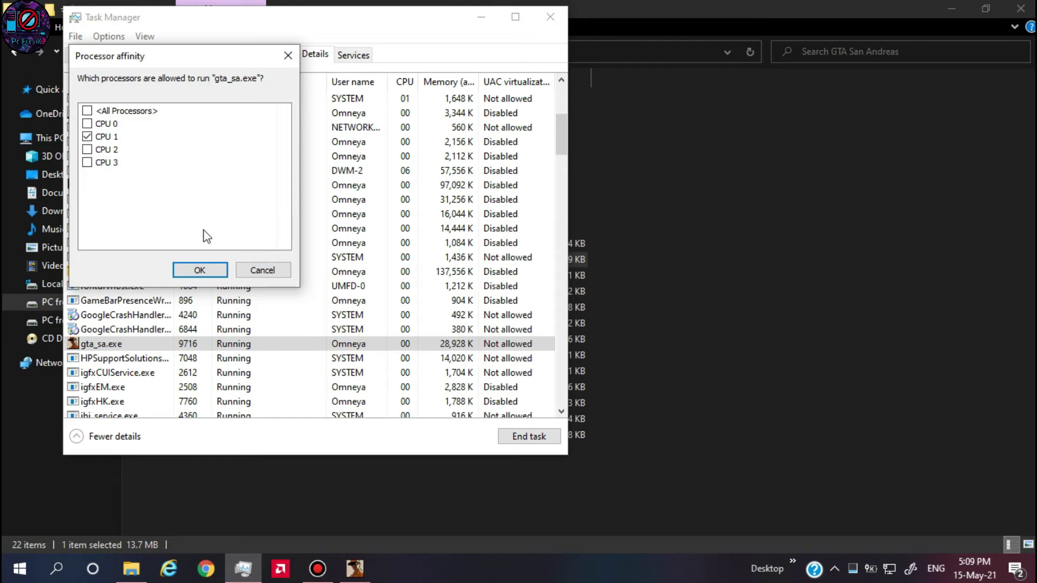
click(200, 270)
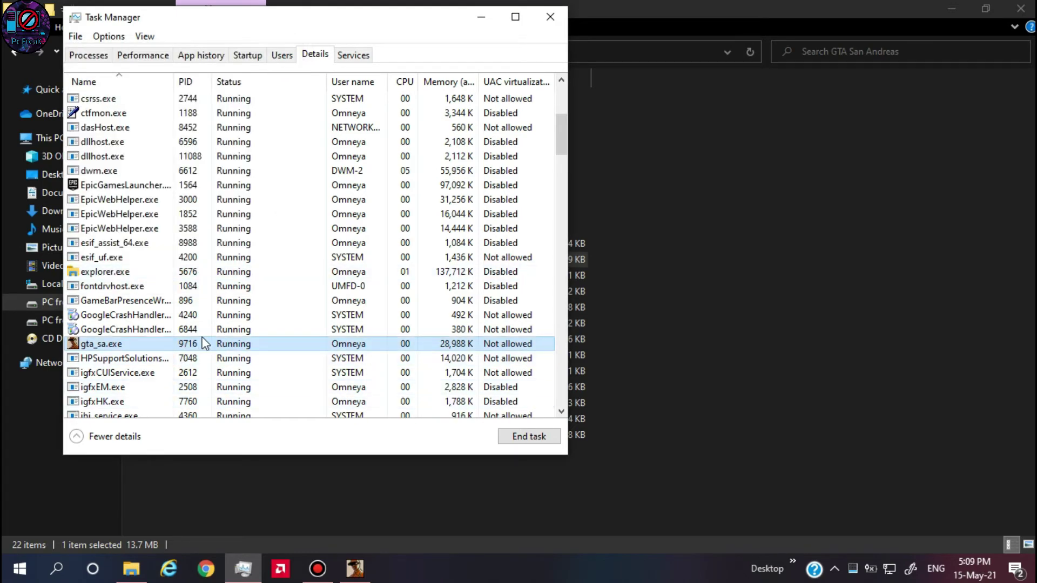
Reopen gta_sa.exe's affinity settings to verify only CPU 1 is checked, then close them.
right_click(214, 344)
mouse_move(262, 185)
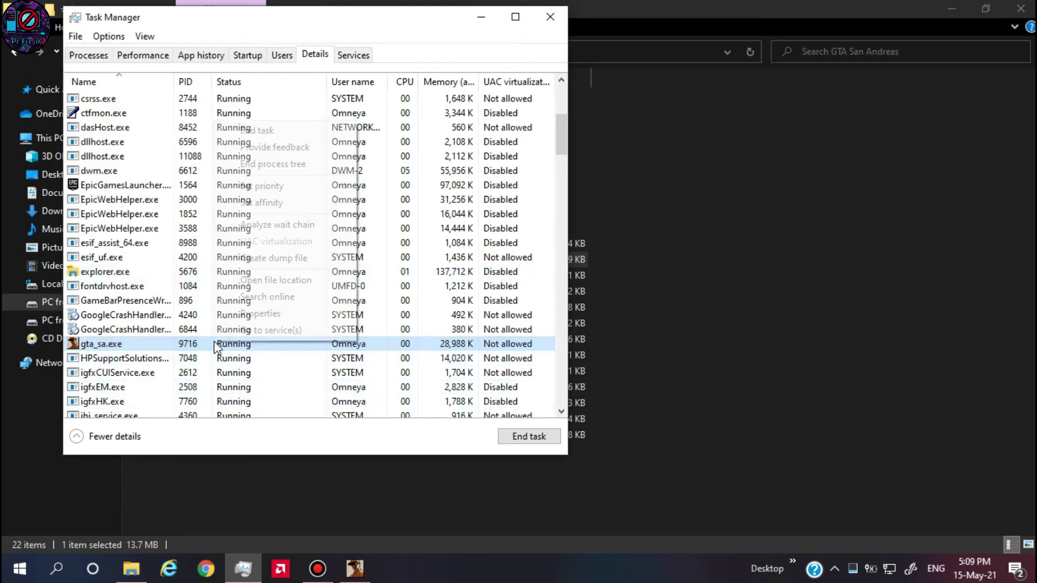
click(292, 202)
click(200, 270)
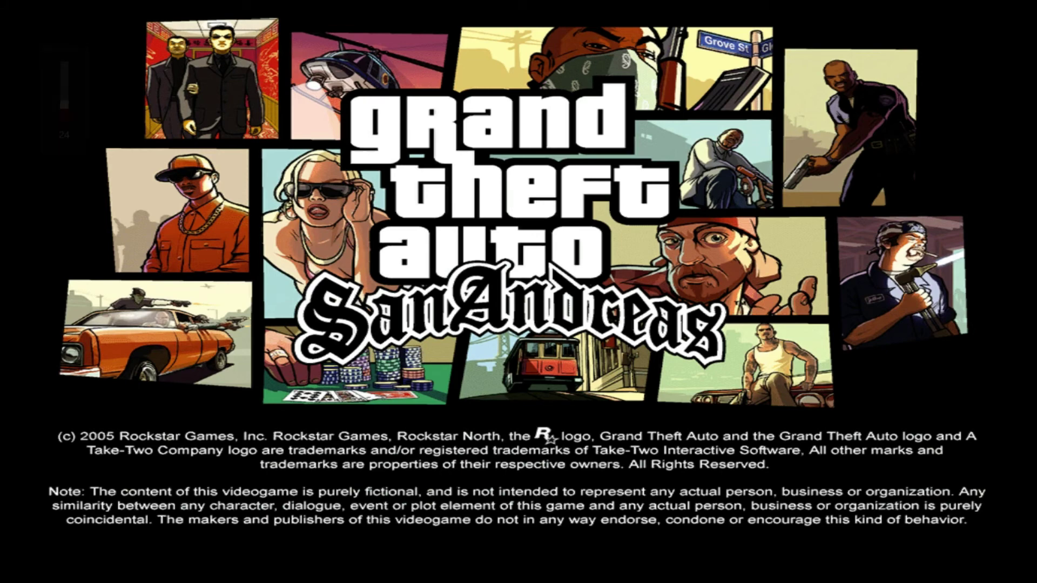
Choose Quit Game, confirm Yes, and report that the program worked correctly.
key(Down)
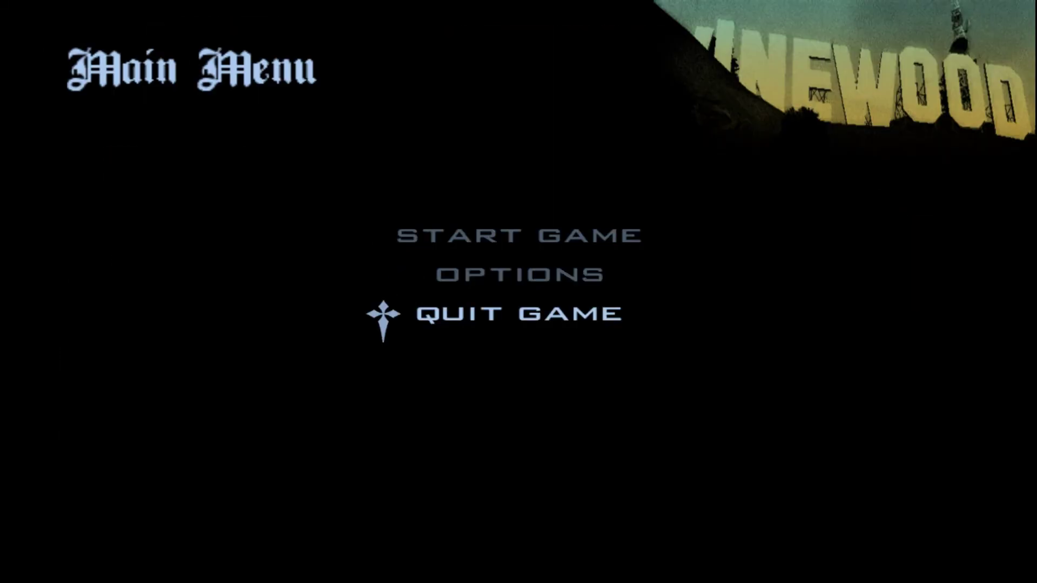
key(Return)
key(Down)
key(Return)
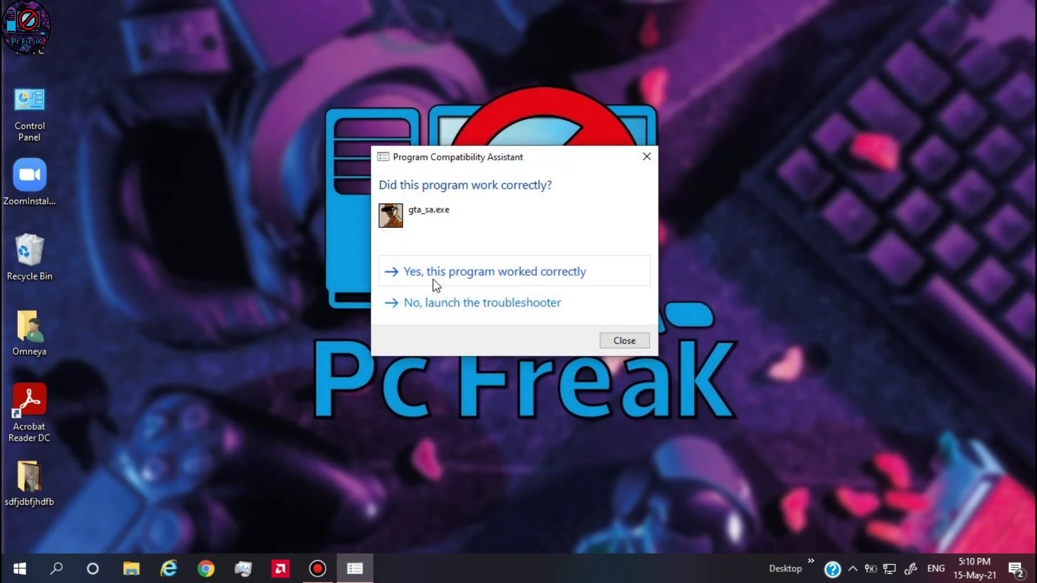
click(436, 276)
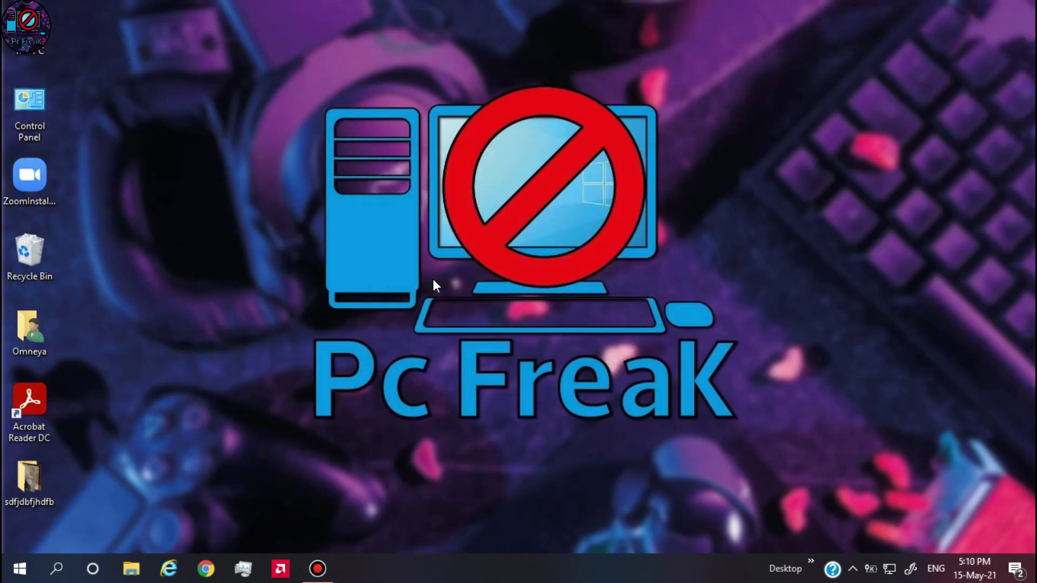